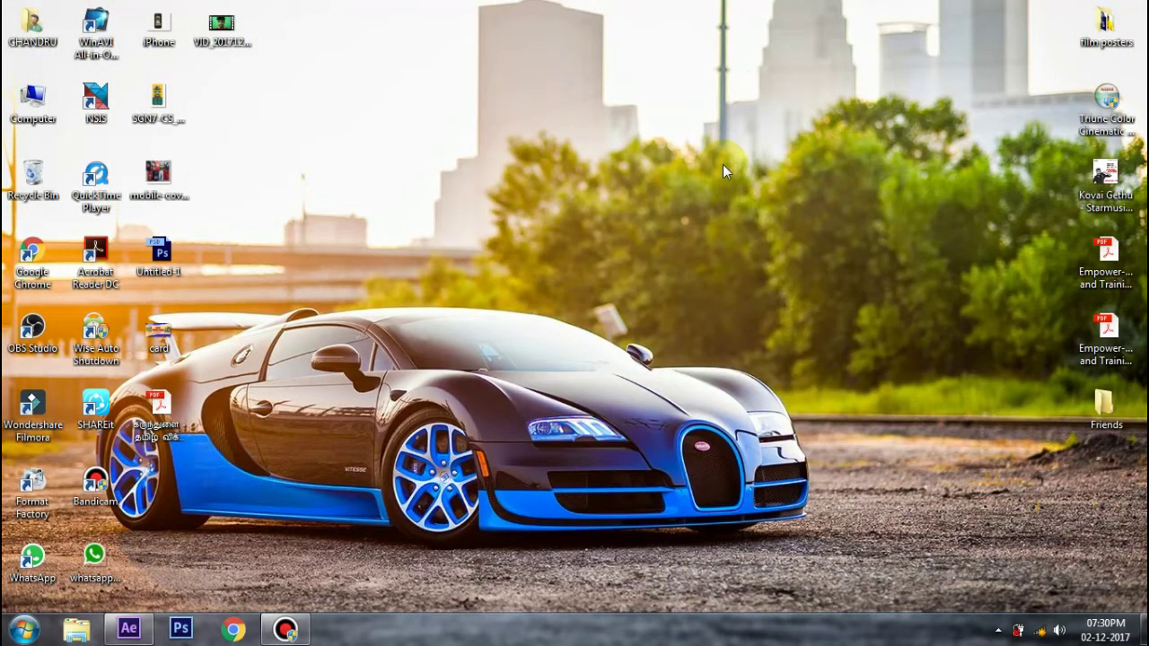
Step: Play the green-screen clip VID_20171202_120322.mp4 full screen in VLC media player and refresh the desktop
double_click(221, 25)
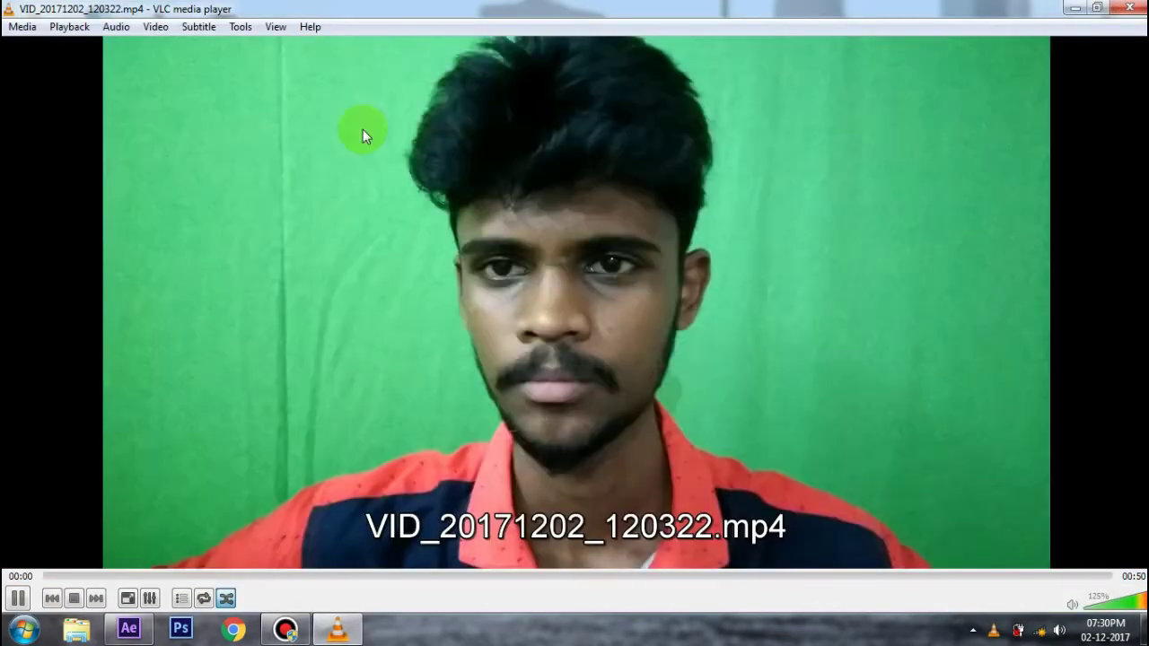
double_click(381, 140)
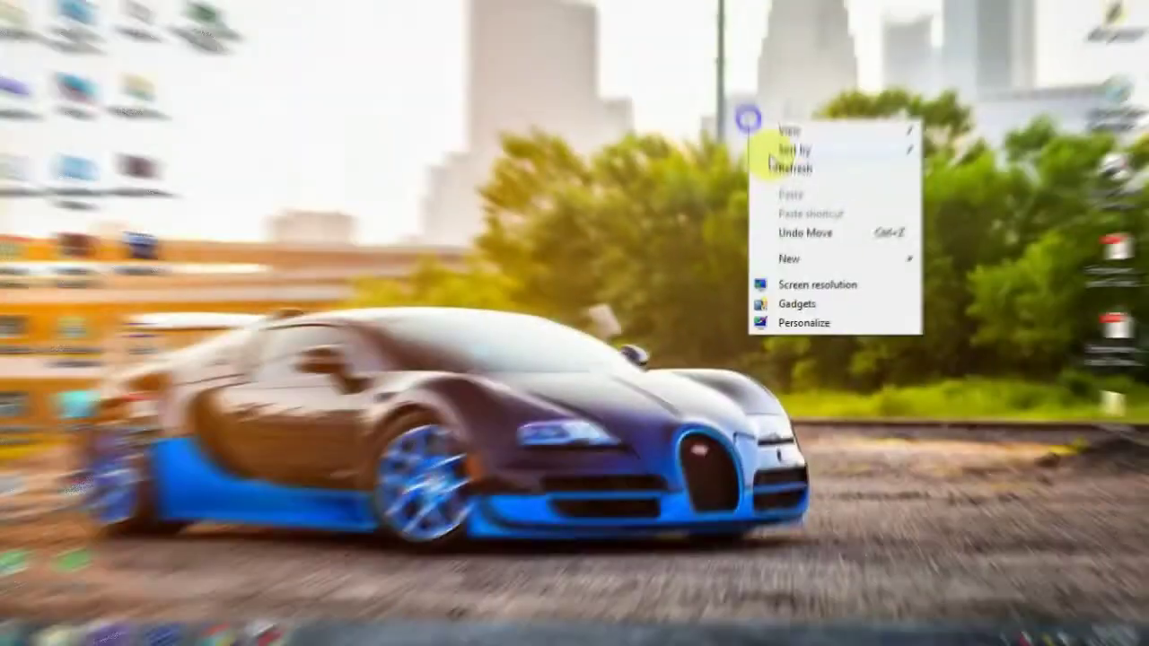
click(778, 170)
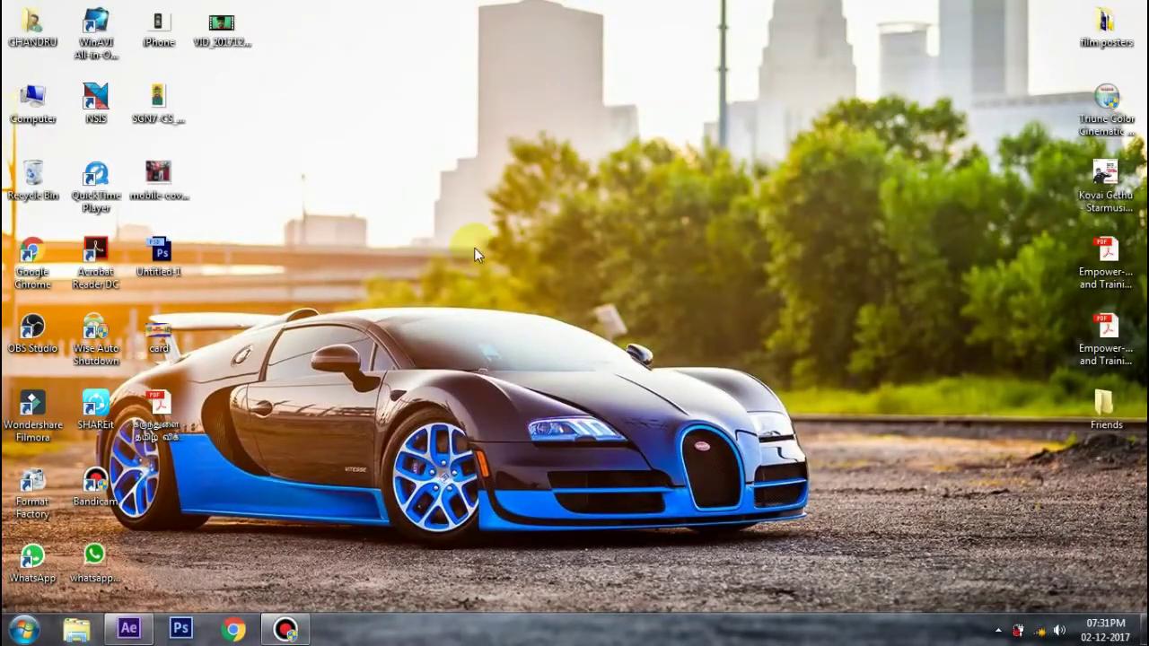
Step: Switch to the open Adobe After Effects project
click(150, 633)
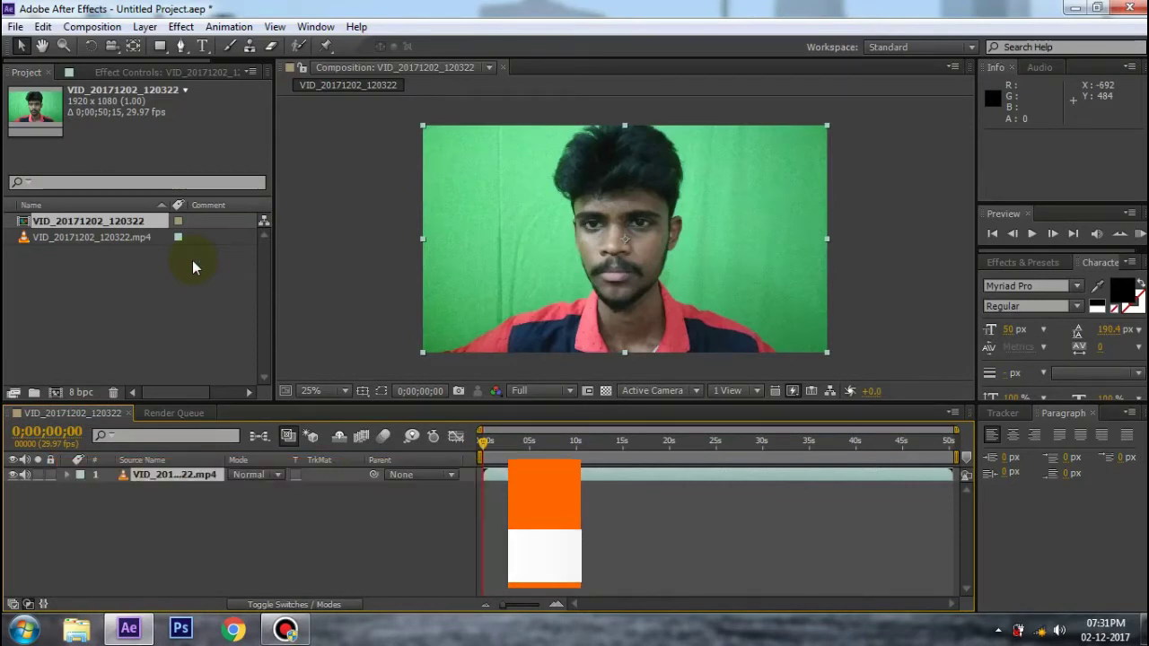
click(132, 315)
key(ctrl+alt+n)
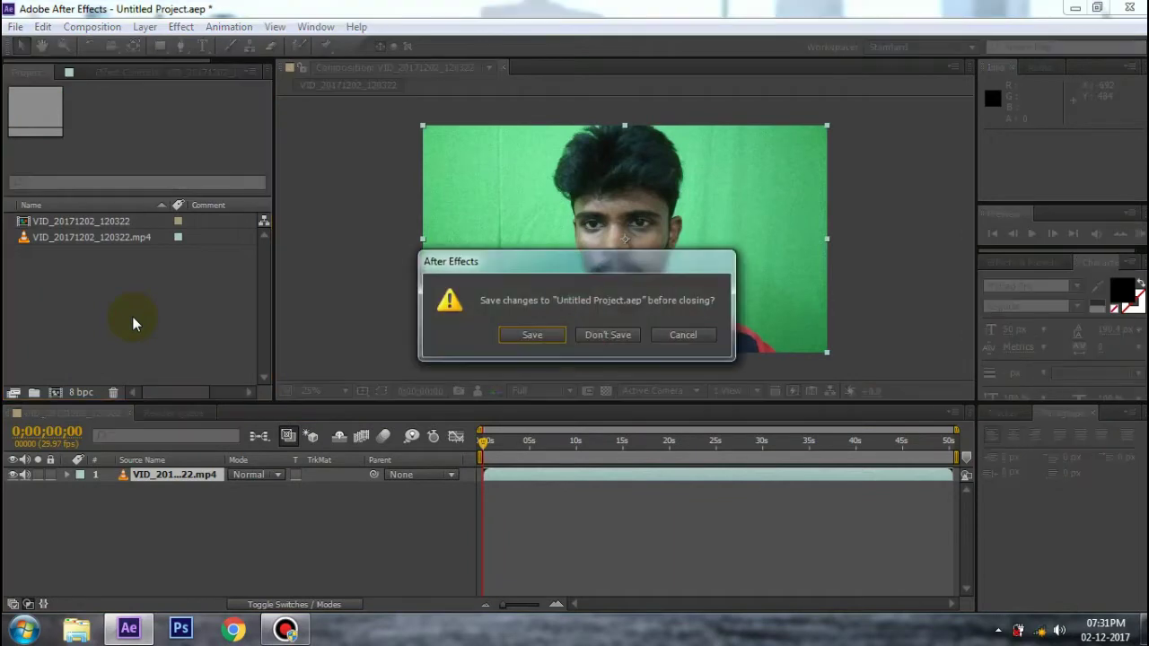
click(689, 335)
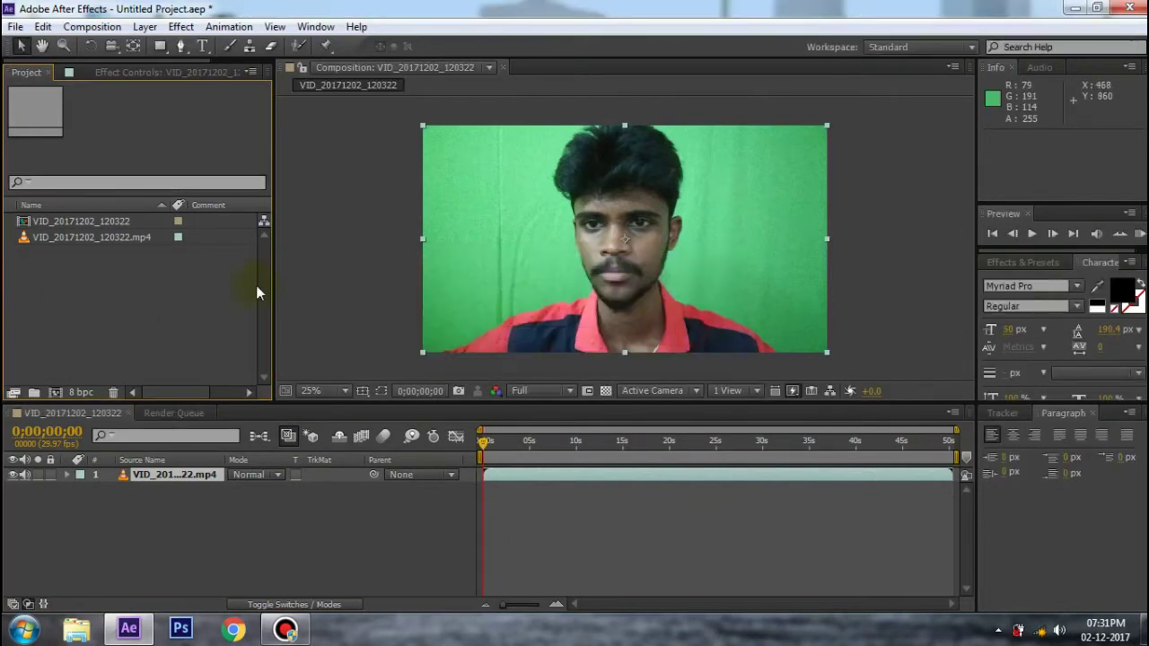
Step: Import the image background-2386975_960_720.jpg from the Pictures folder into the project
double_click(193, 292)
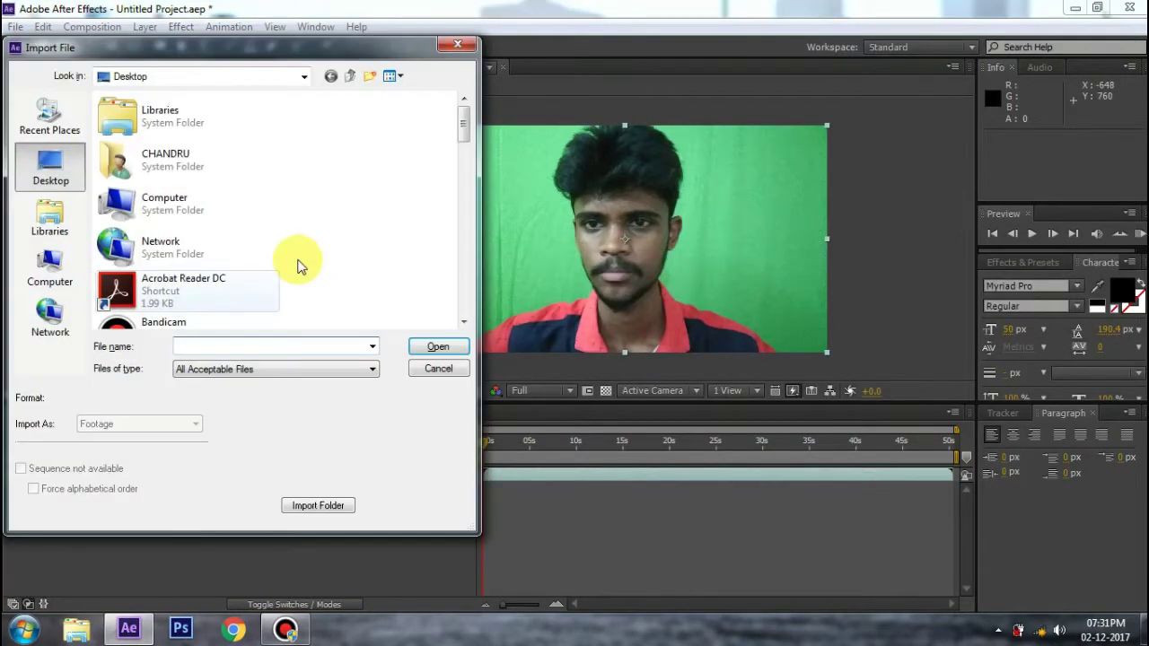
scroll(264, 218, down, 3)
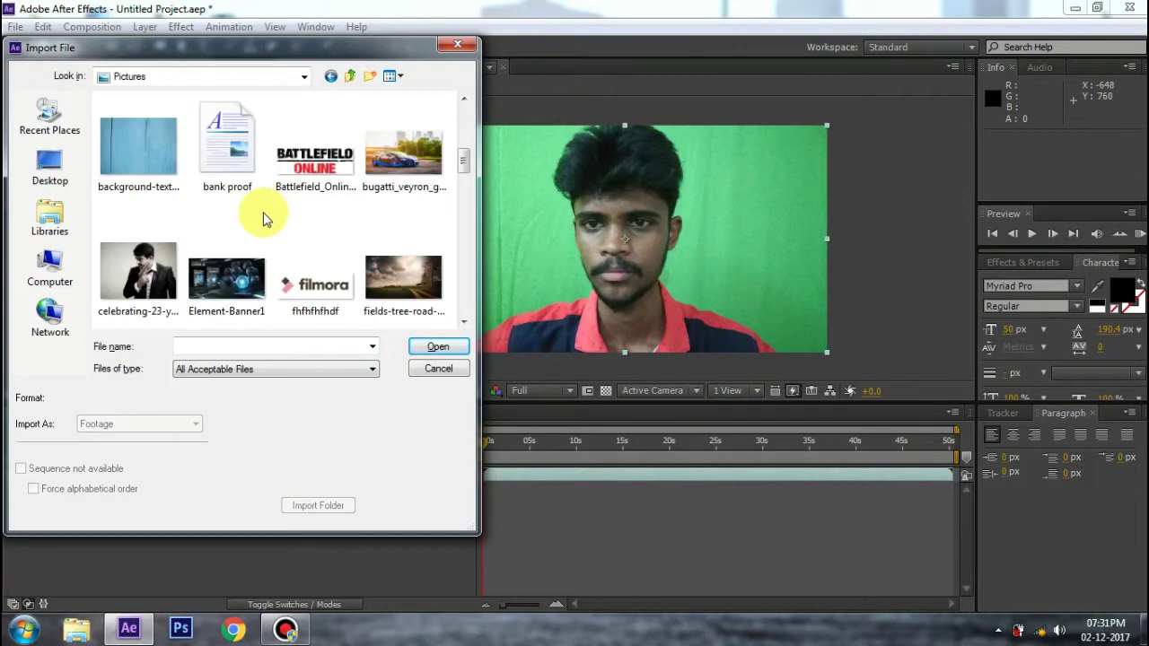
scroll(242, 217, down, 3)
scroll(198, 218, up, 3)
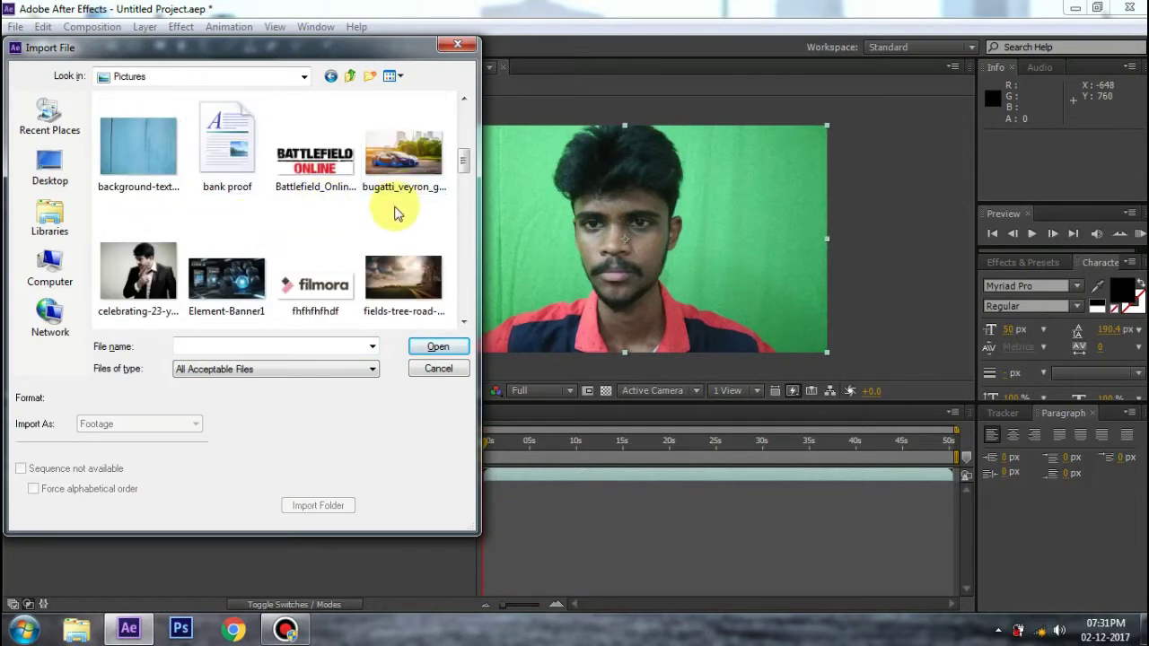
scroll(397, 214, up, 2)
click(404, 155)
click(431, 345)
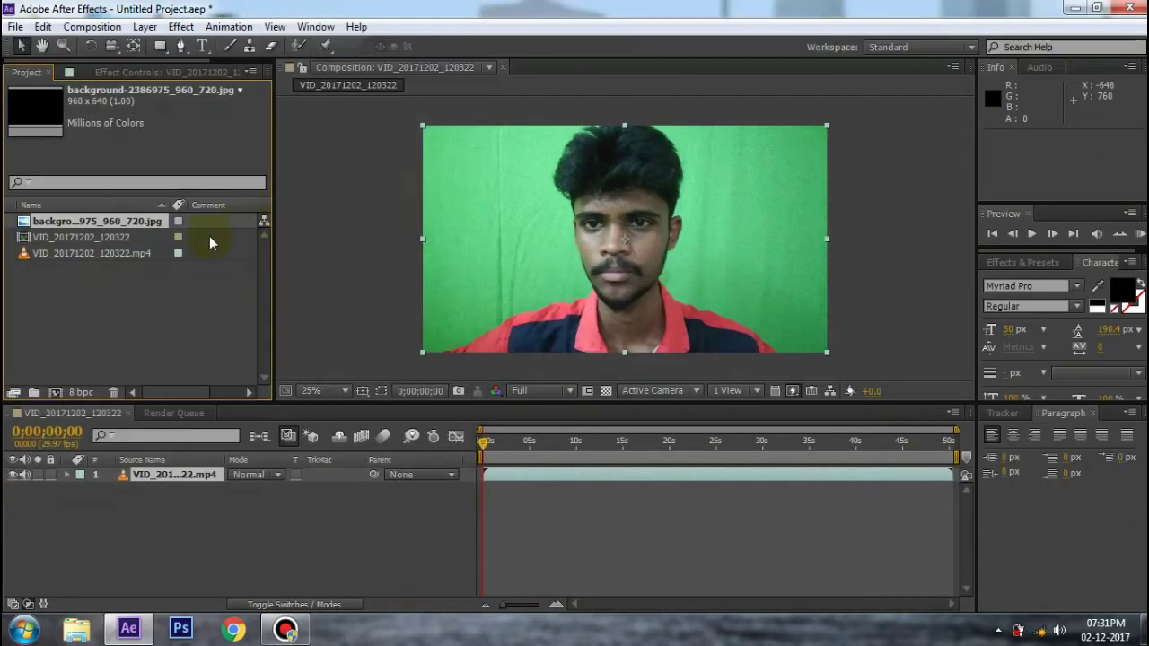
Step: Add the background image to the composition beneath the video layer and scale it to 212% so it fills the frame
drag(81, 222, 111, 541)
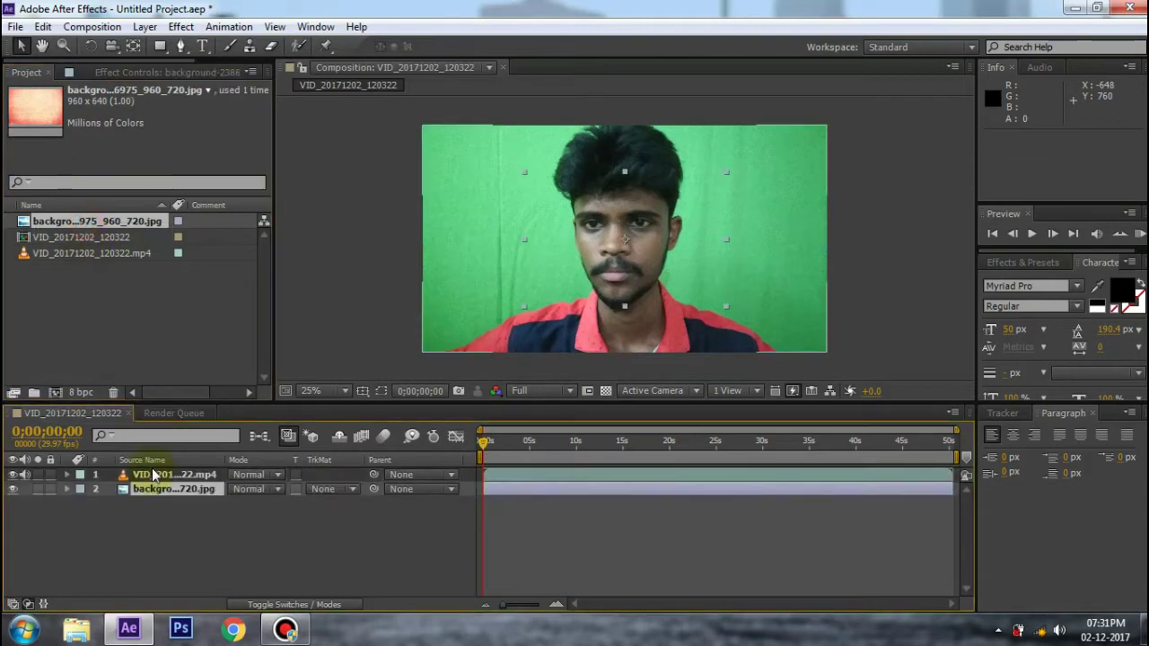
key(s)
drag(265, 503, 397, 521)
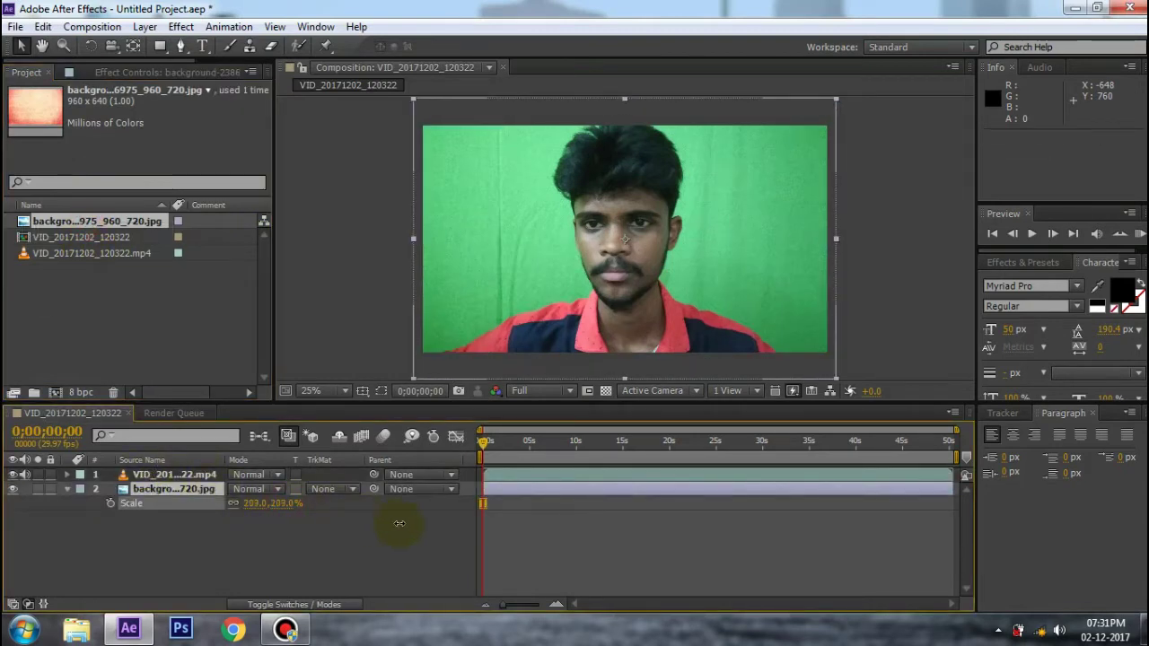
Step: Apply the Keylight (1.2) keying effect to the video layer and sample the green backdrop as its Screen Colour
click(531, 476)
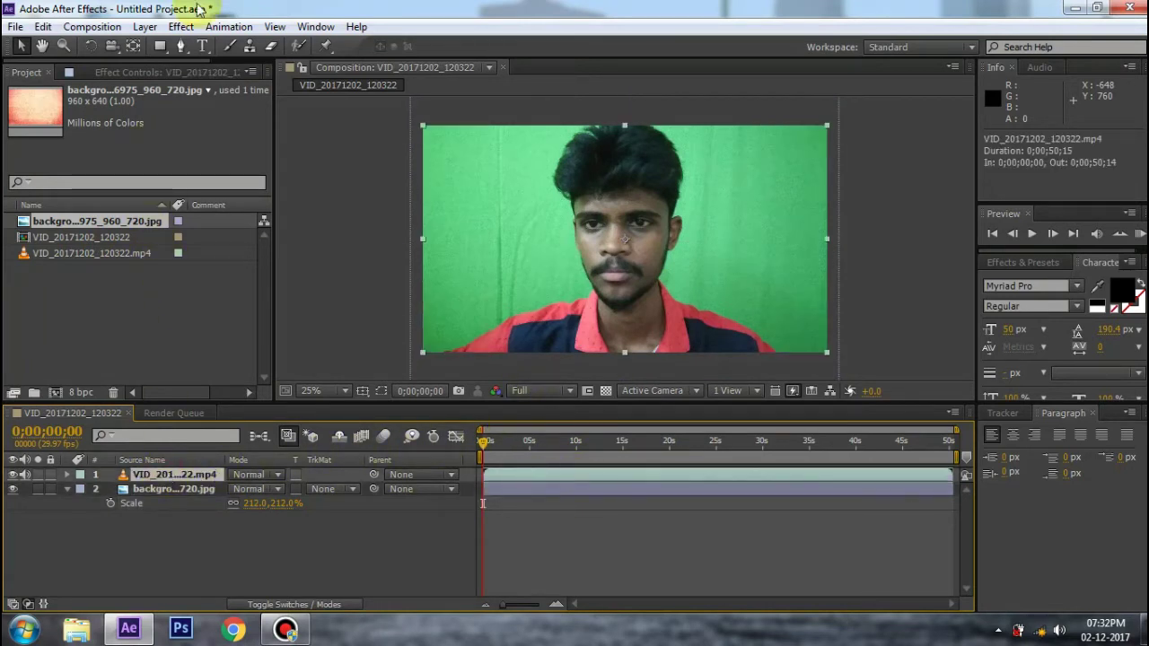
click(180, 26)
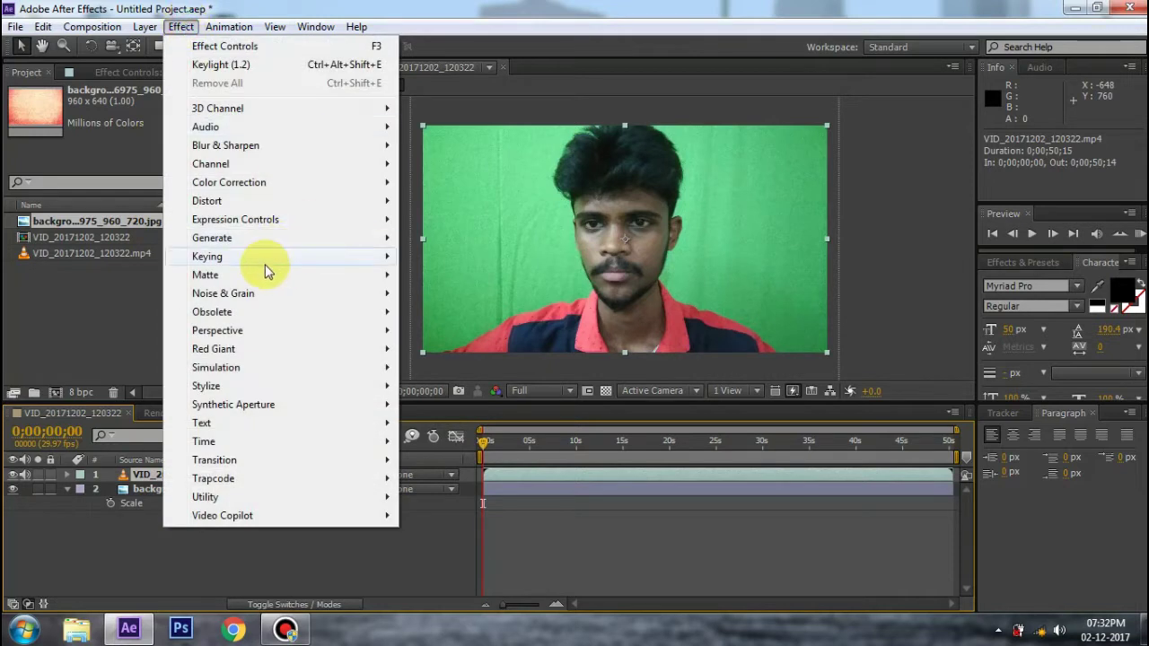
mouse_move(267, 272)
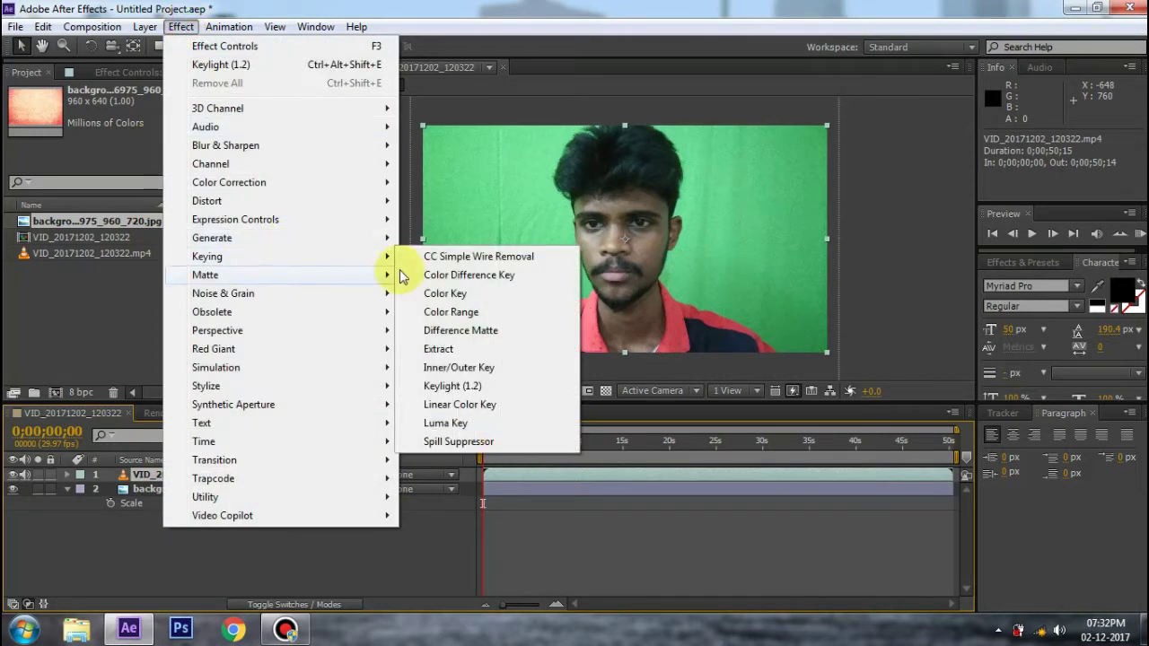
click(452, 386)
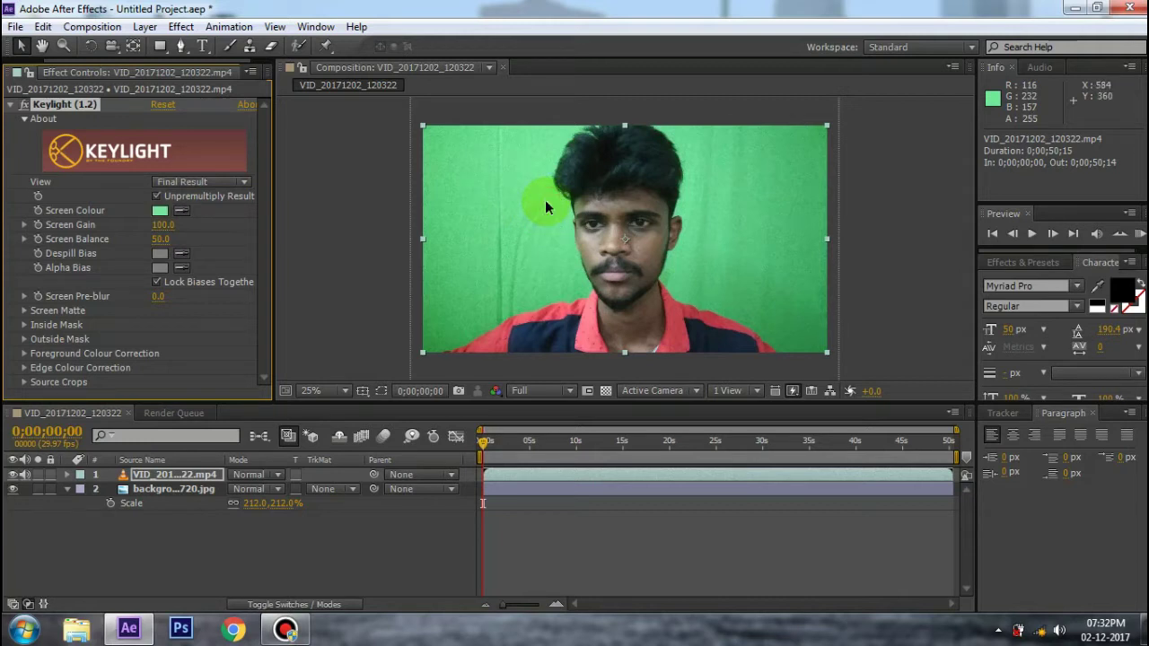
Step: Examine the keyed edges closely around the subject's face, collar and shoulders
scroll(627, 222, up, 2)
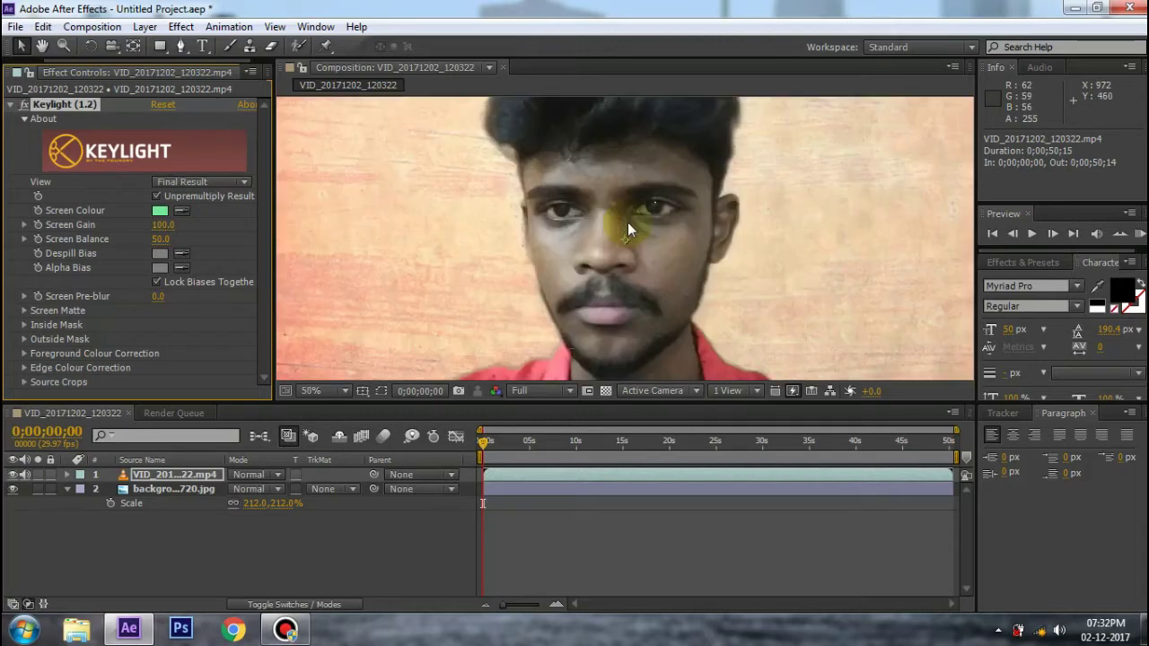
scroll(627, 222, down, 2)
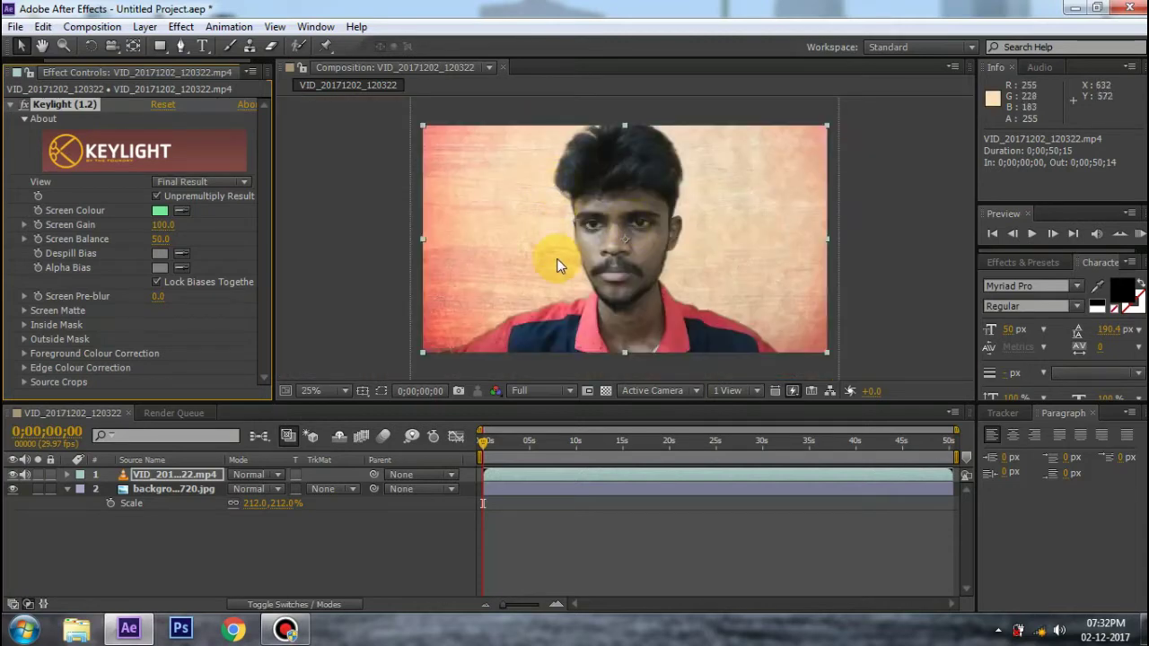
scroll(615, 260, up, 5)
scroll(535, 323, down, 2)
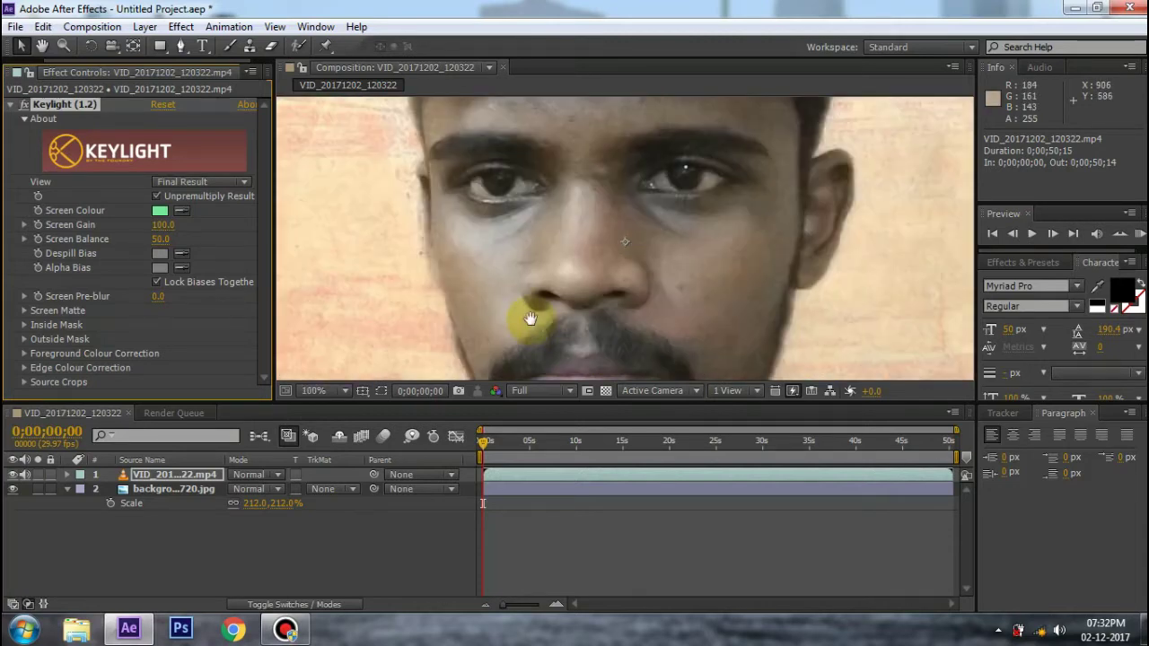
key(space)
drag(487, 308, 525, 104)
drag(449, 359, 423, 239)
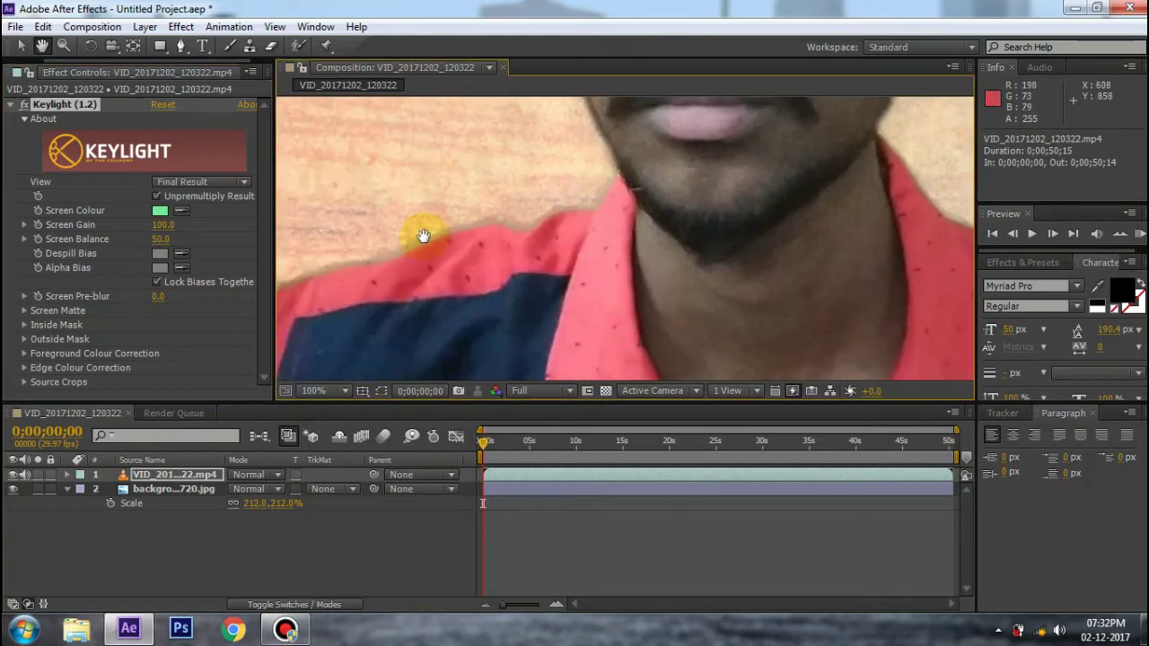
scroll(537, 220, down, 6)
scroll(578, 209, up, 3)
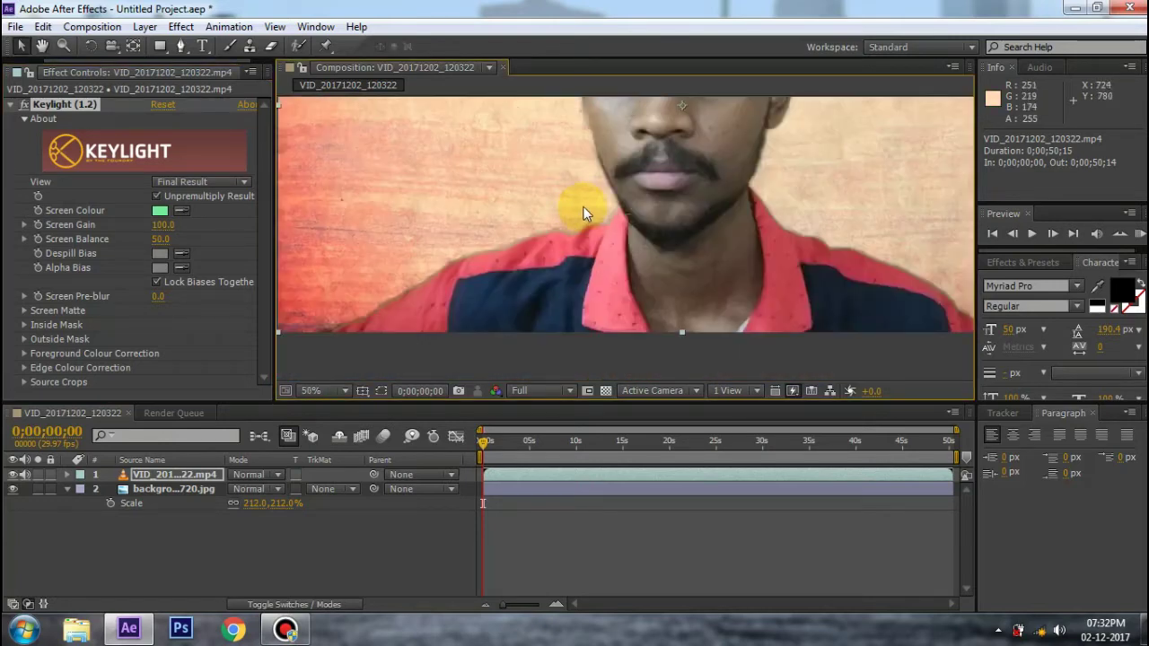
drag(584, 210, 551, 231)
scroll(554, 215, down, 3)
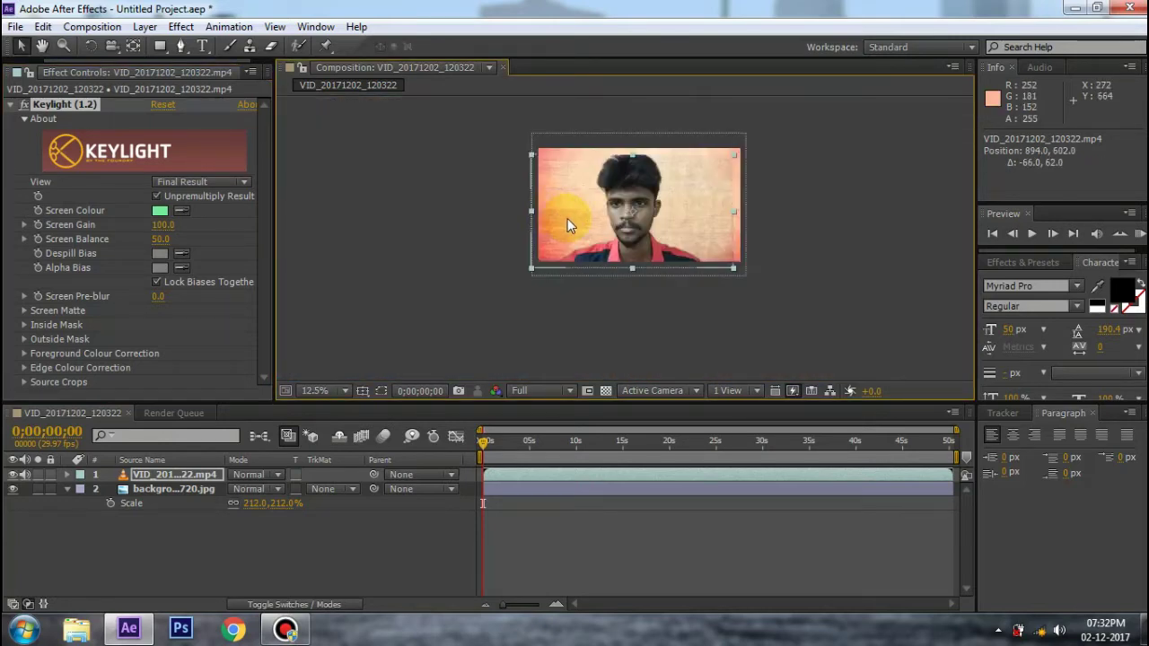
key(ctrl+z)
Step: Run a RAM preview of the keyed video over the new background, then stop the playback
scroll(600, 225, up, 2)
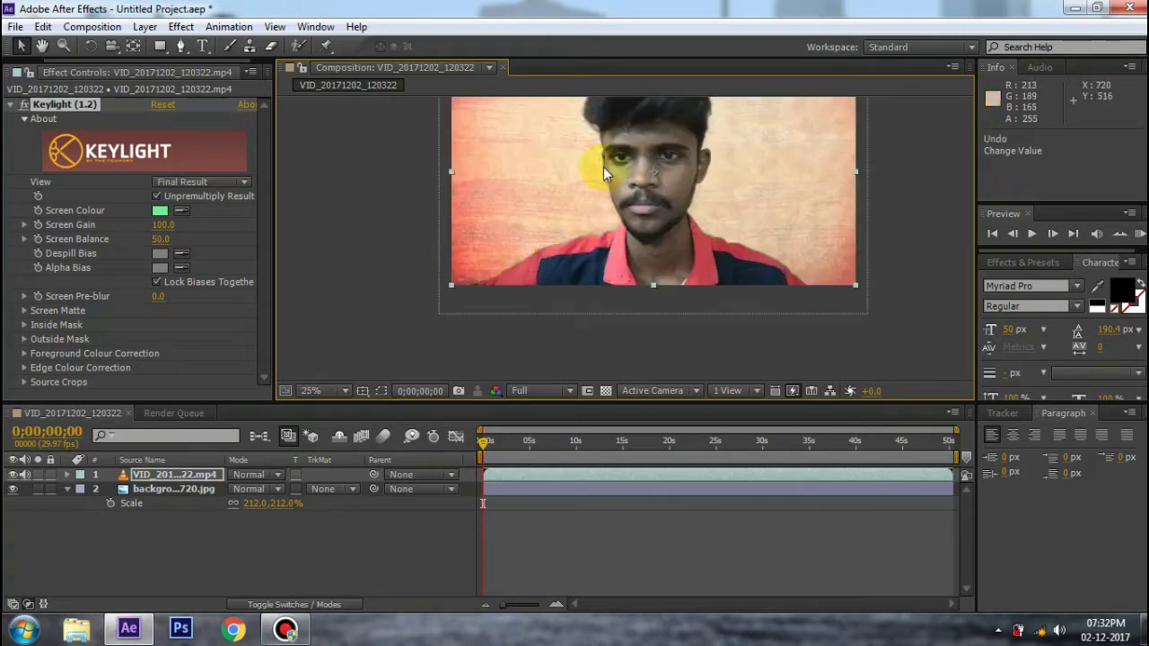
key(space)
drag(566, 155, 533, 225)
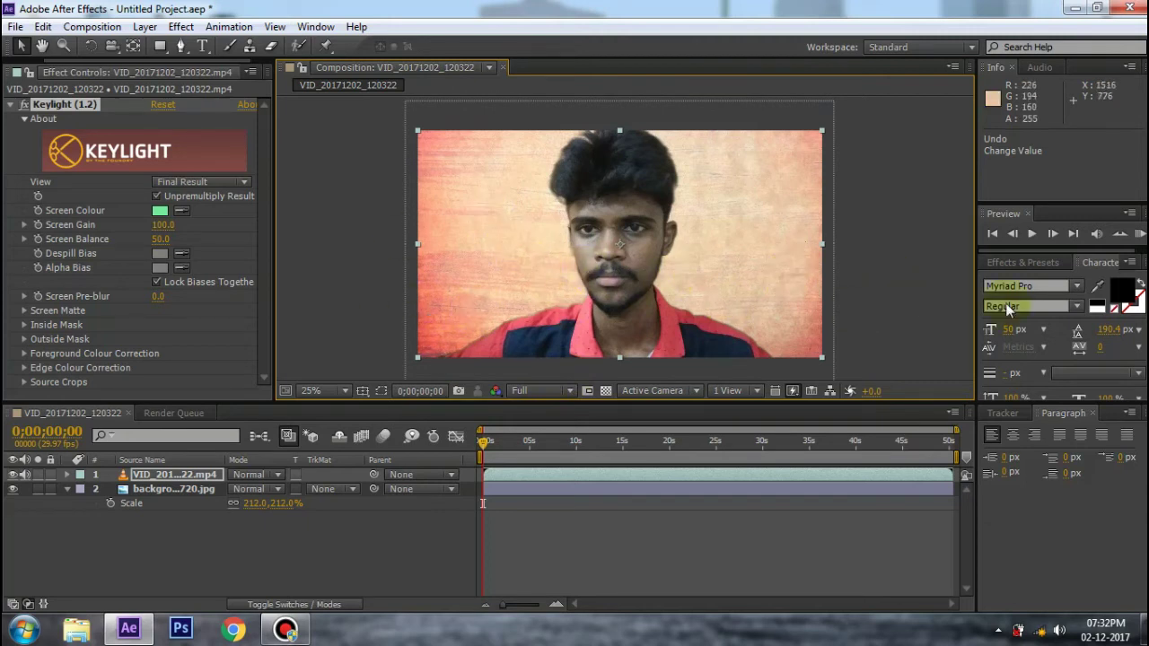
click(1140, 234)
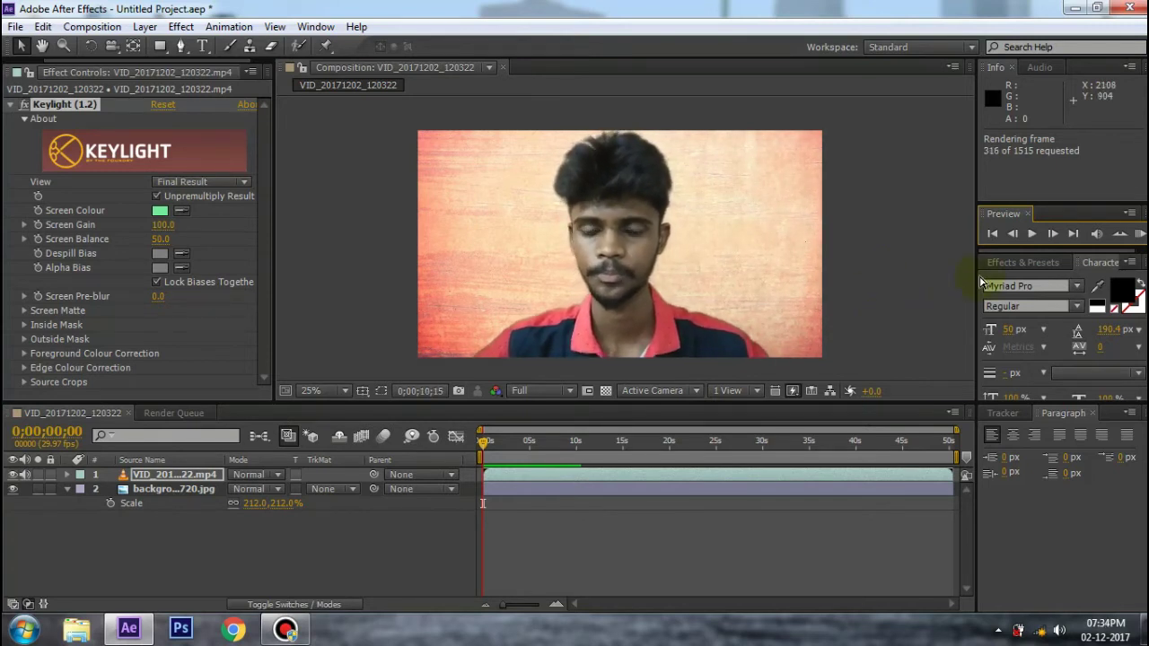
click(1139, 235)
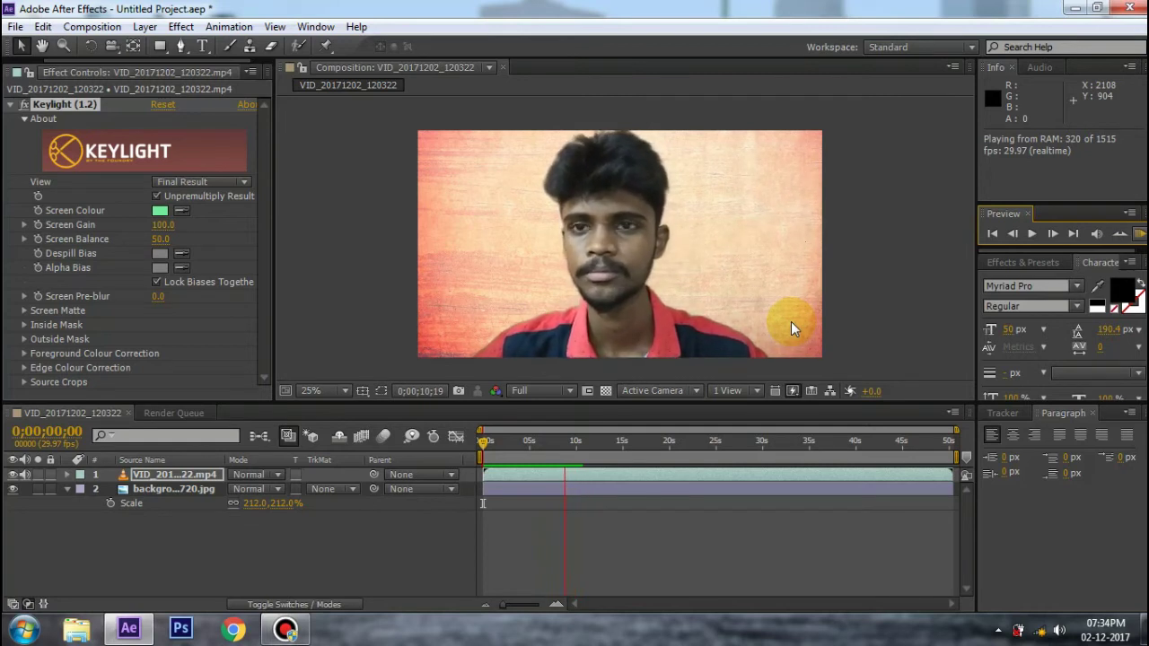
click(1139, 233)
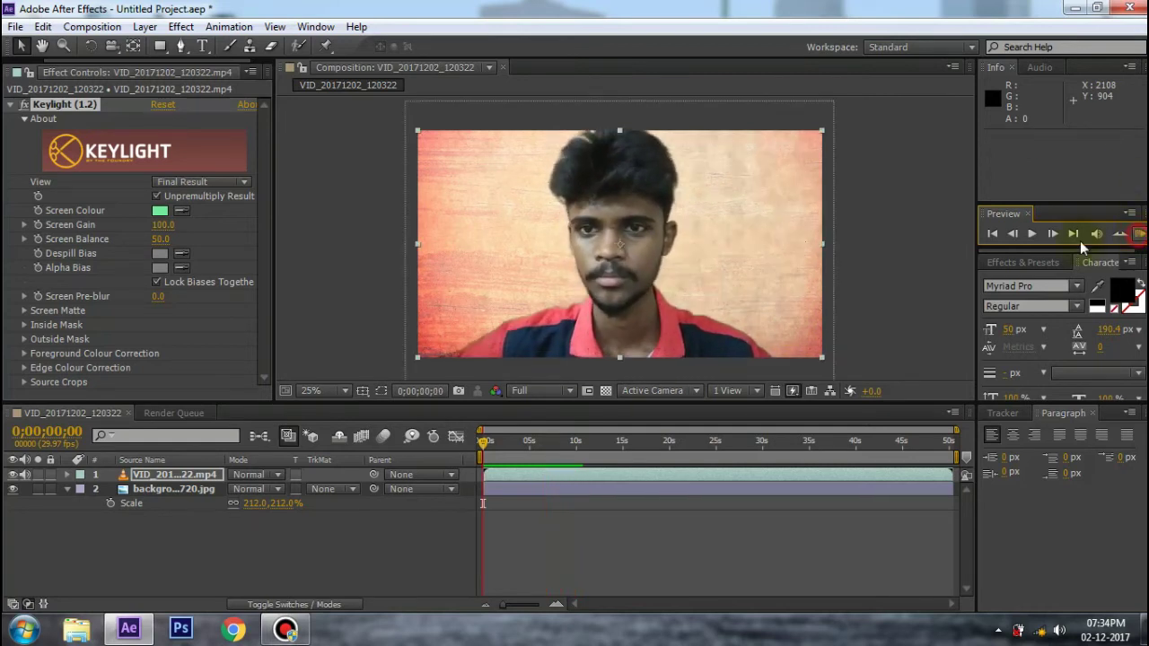
Step: In Keylight's Screen Matte settings, set Clip Black to 21 and Clip White to 93, checking the edges around the hair
click(24, 310)
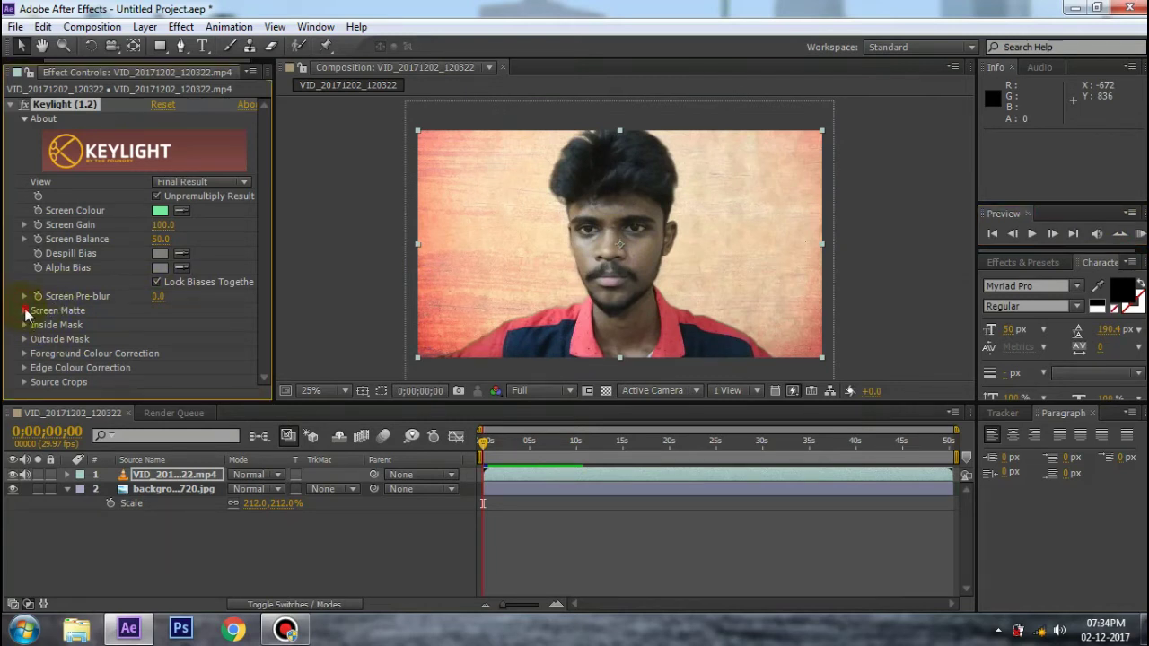
click(25, 312)
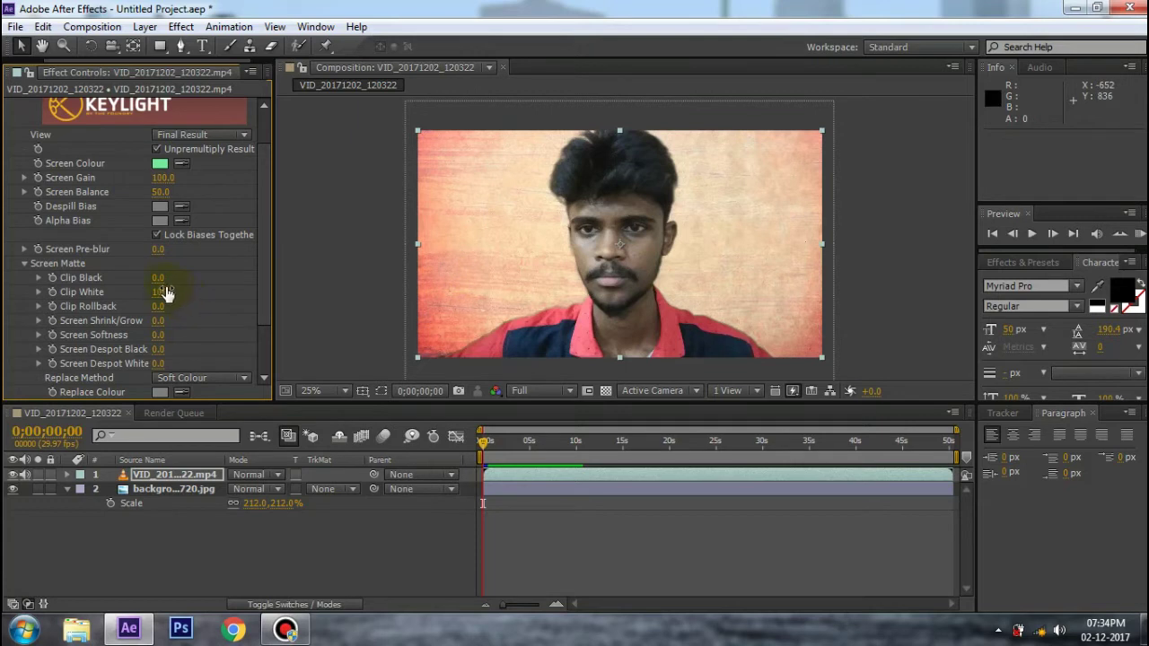
drag(166, 277, 184, 277)
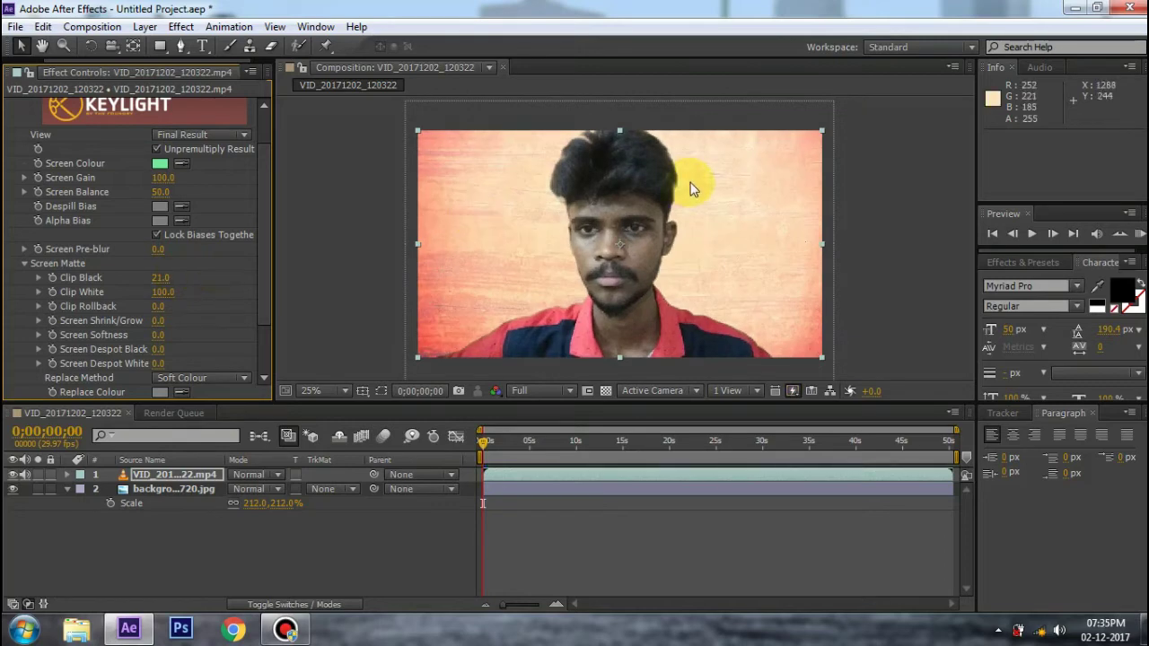
scroll(704, 235, up, 1)
scroll(704, 235, down, 1)
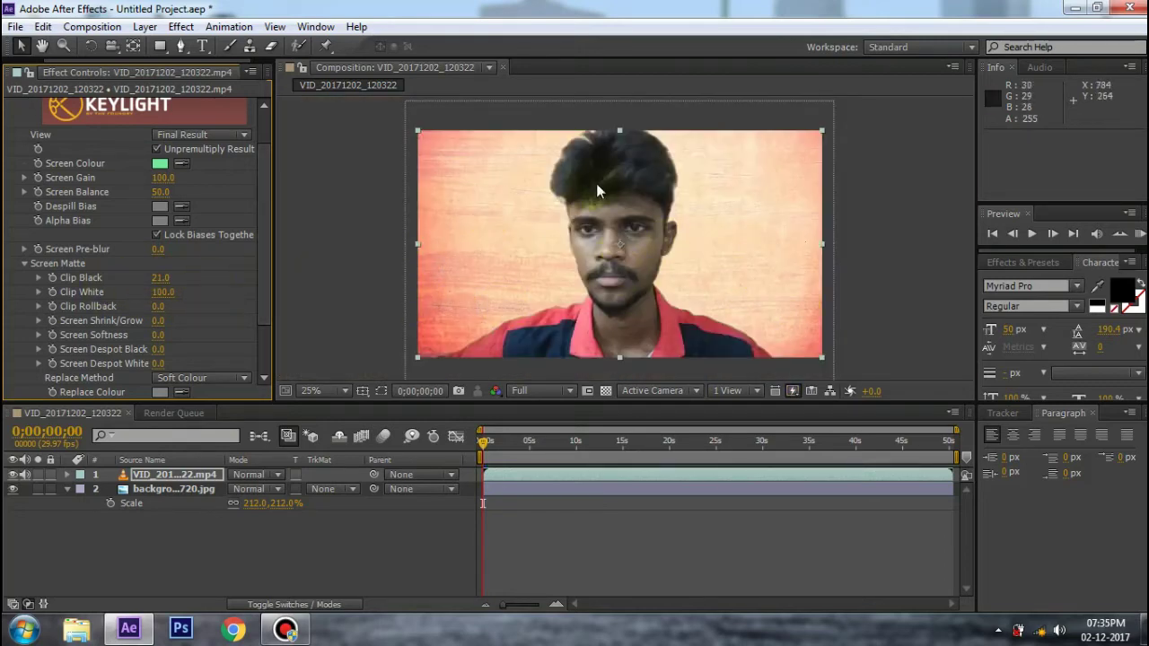
scroll(600, 177, up, 3)
scroll(581, 158, down, 3)
scroll(579, 158, up, 3)
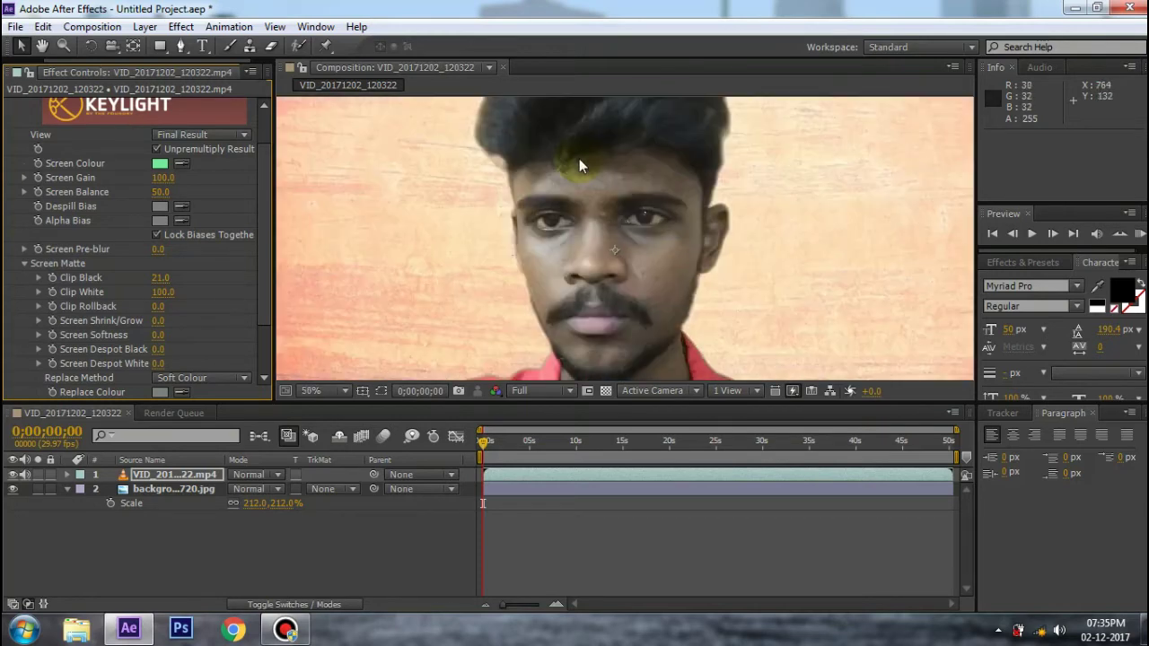
scroll(551, 190, down, 3)
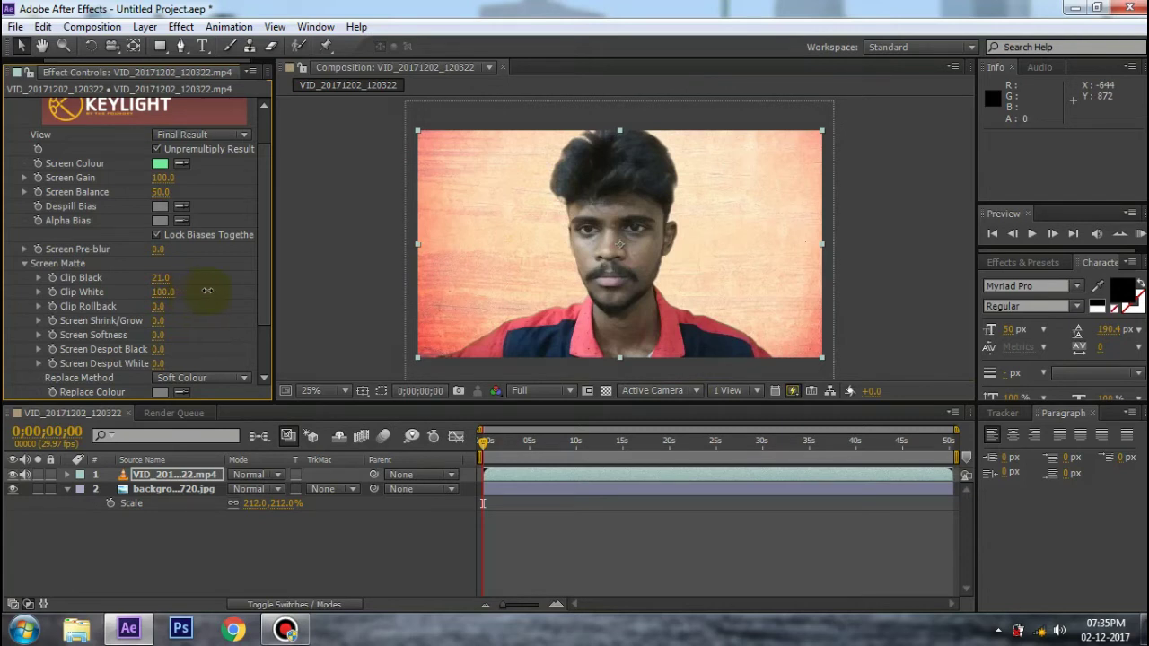
drag(207, 291, 170, 293)
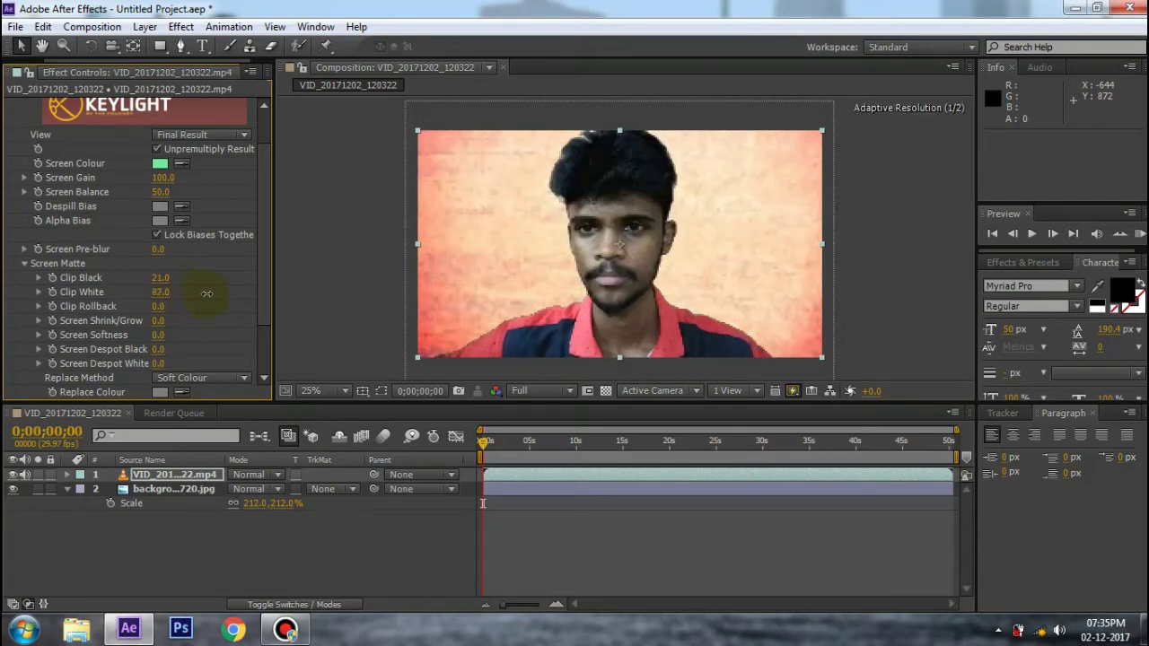
click(162, 293)
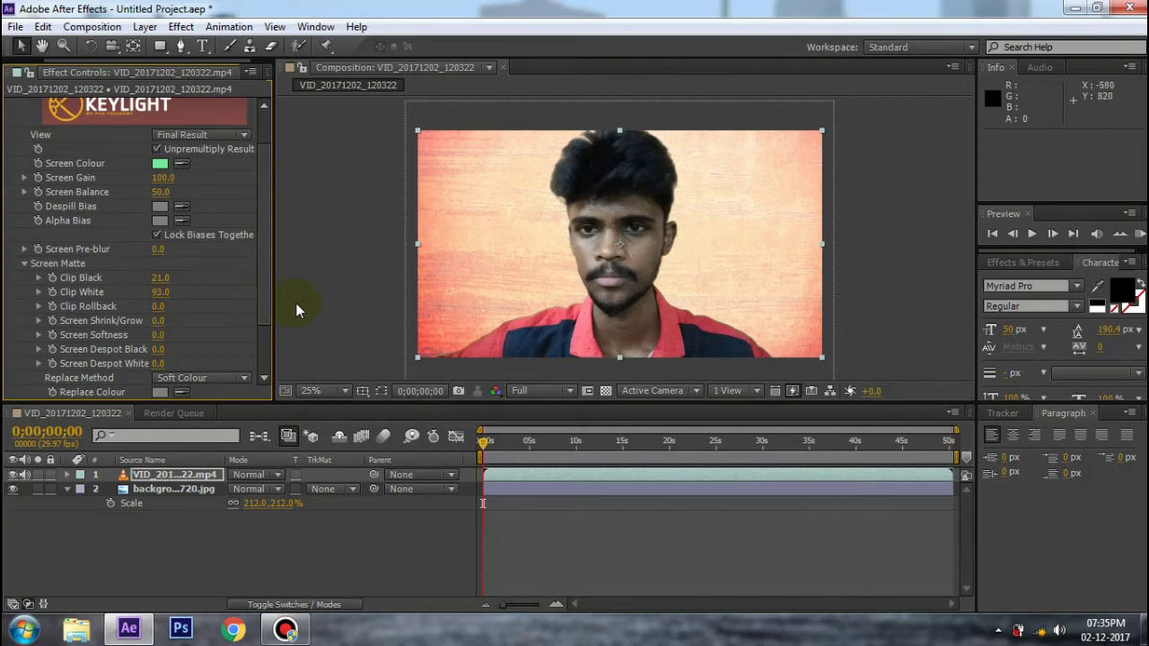
Step: Check the refined key at several points of the timeline, between about 7 and 28 seconds
click(551, 441)
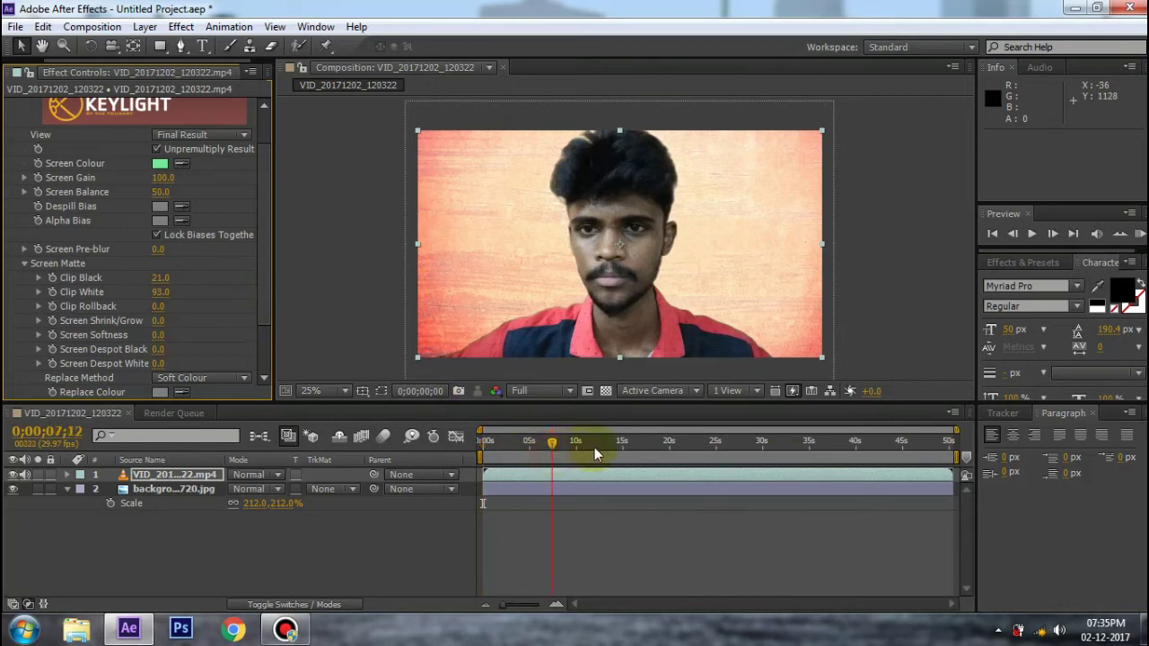
click(626, 446)
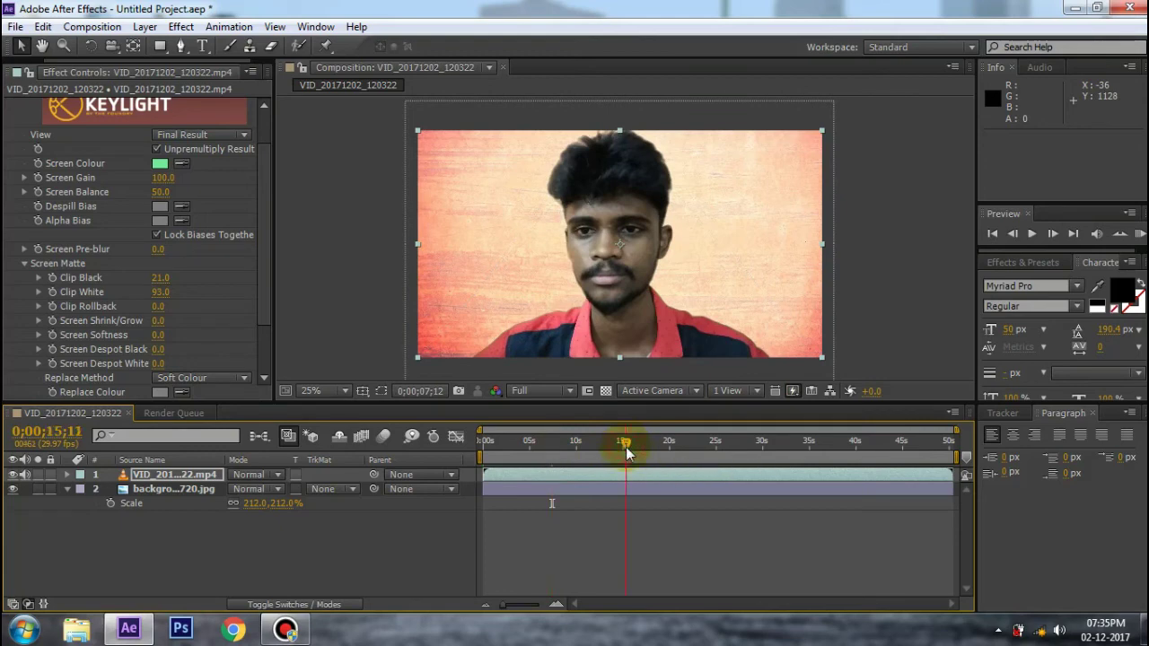
click(686, 446)
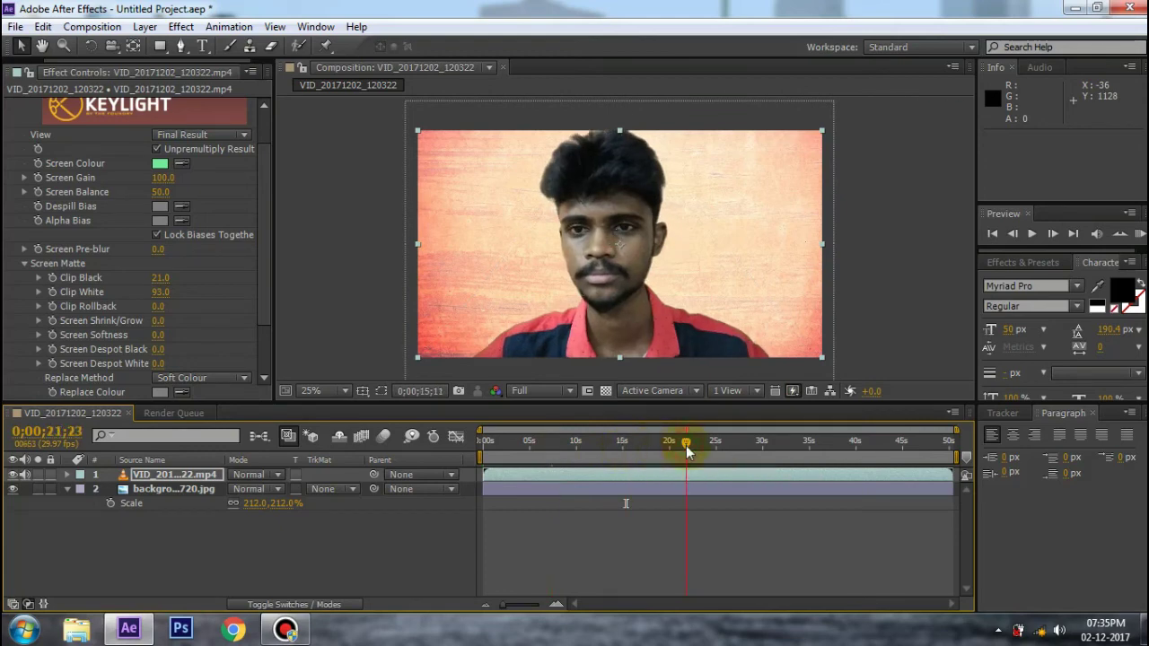
click(728, 446)
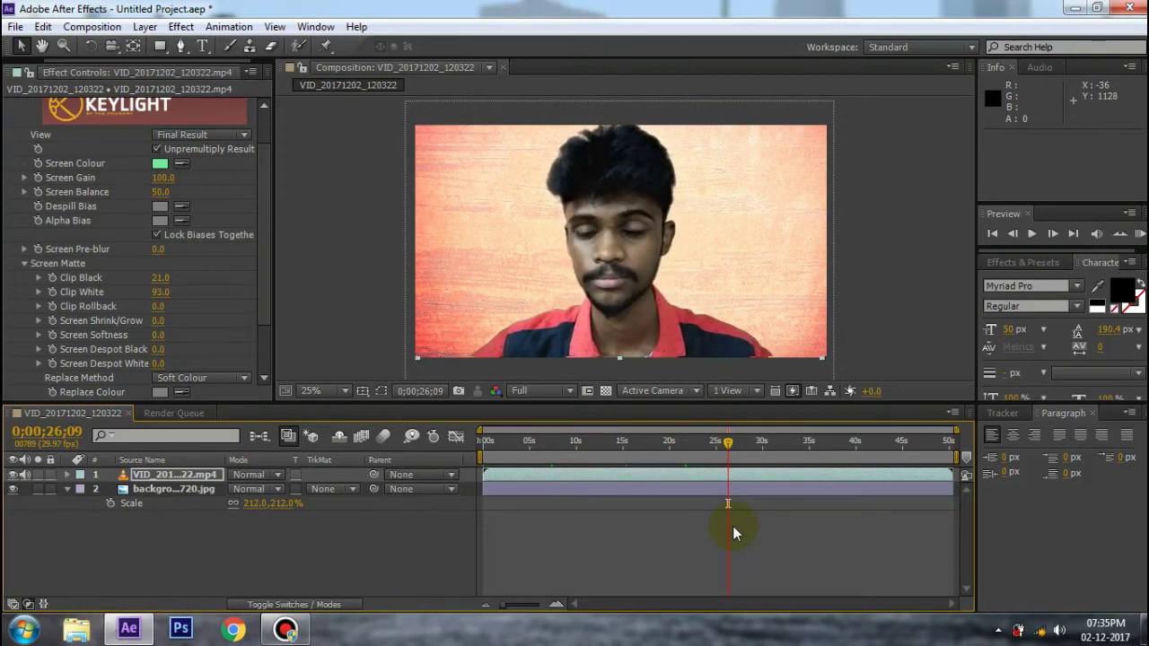
click(743, 447)
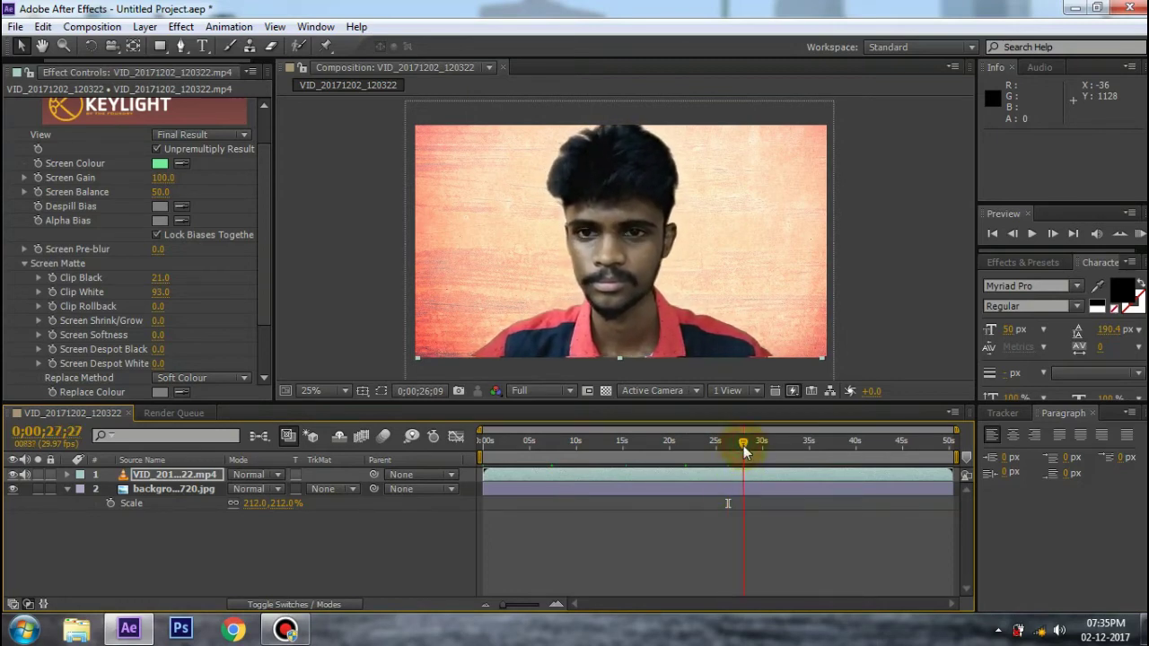